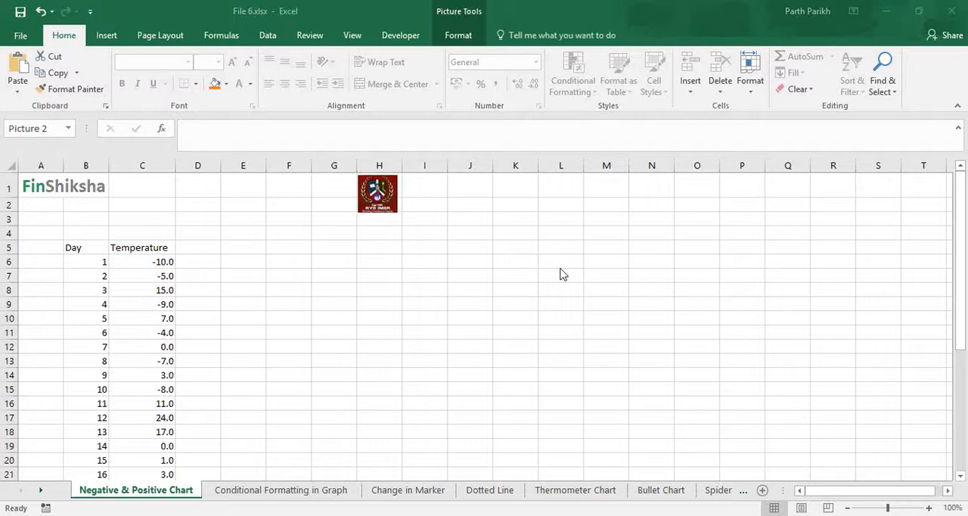
Step: Review the Day and Temperature table from its header row down to day 30
left_click(165, 304)
scroll(164, 307, "down", 7)
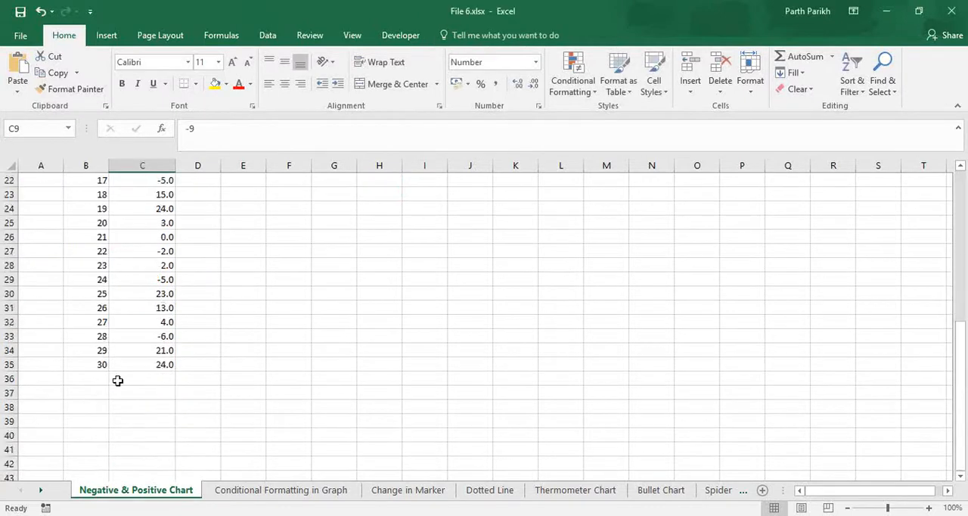
left_click(101, 364)
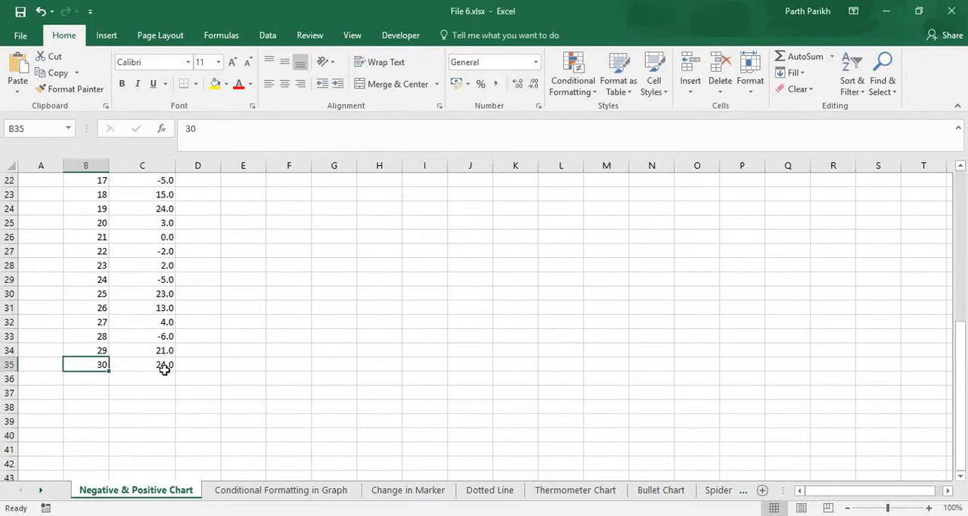
scroll(168, 369, "up", 2)
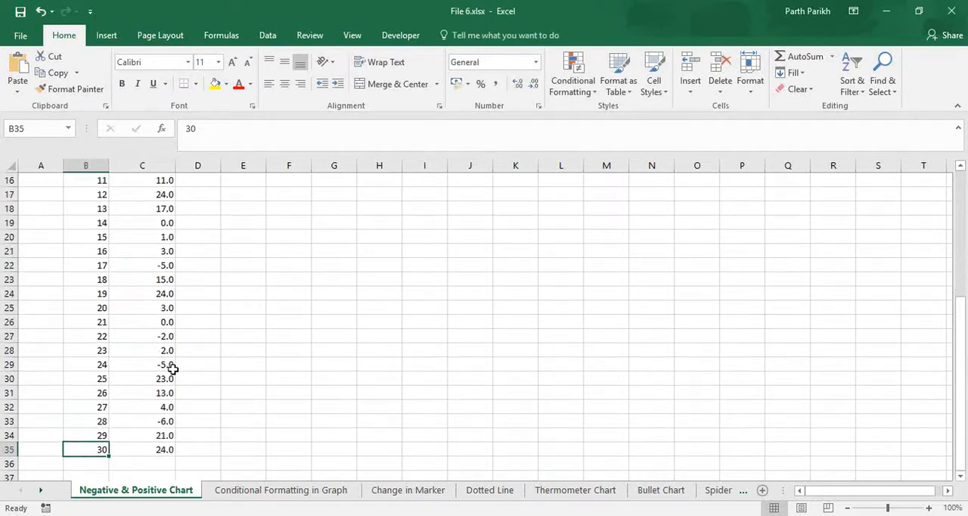
scroll(171, 368, "up", 3)
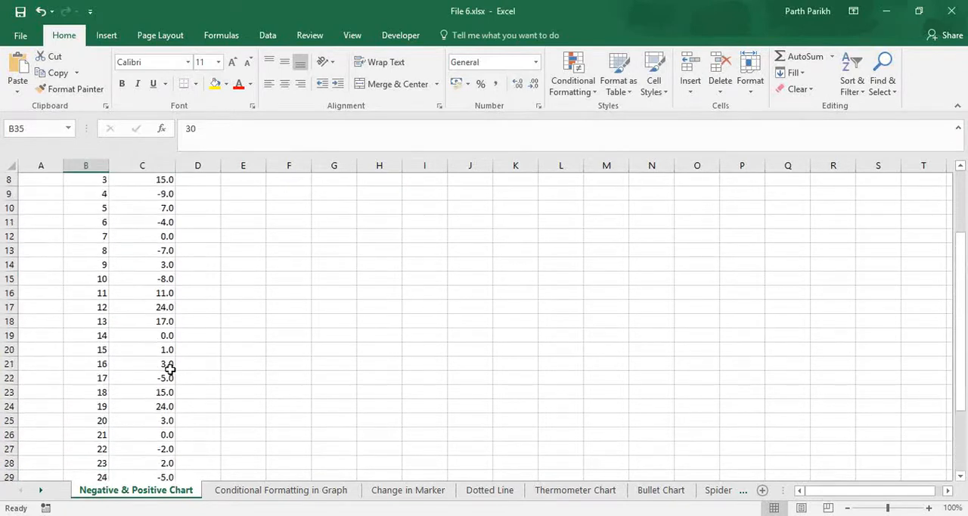
scroll(168, 369, "up", 2)
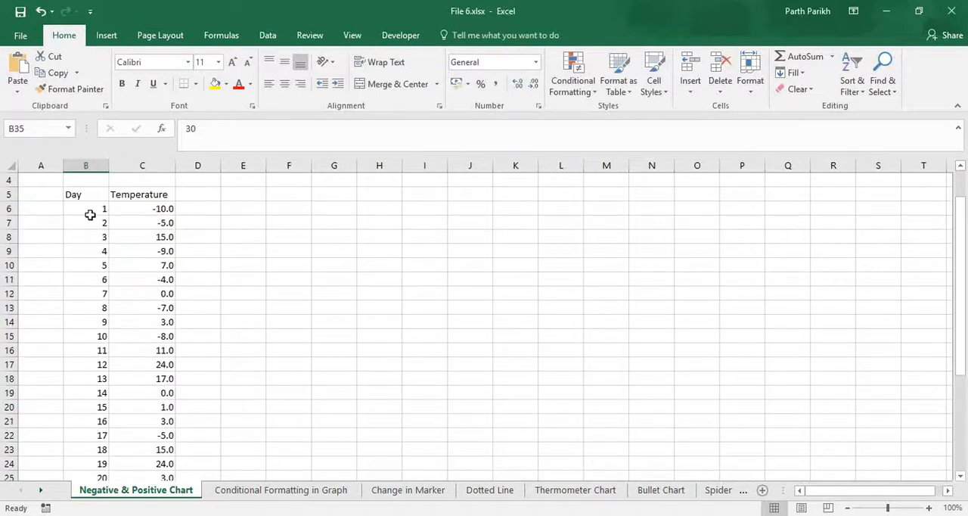
left_click(98, 199)
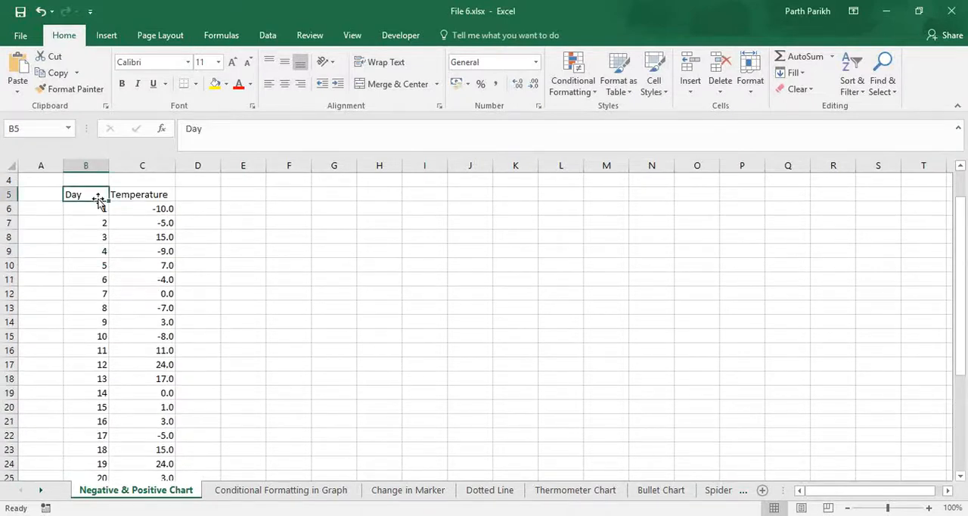
key("shift+Right")
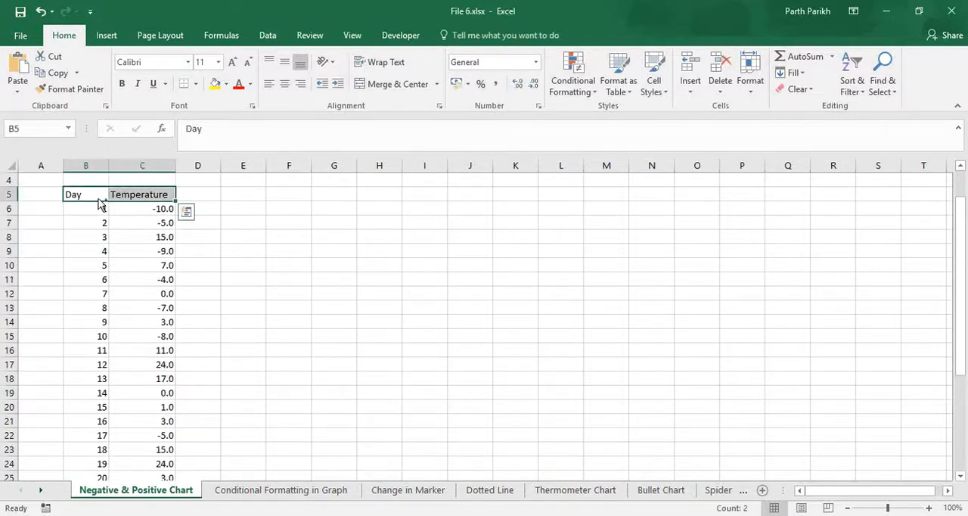
key("ctrl+shift+Down")
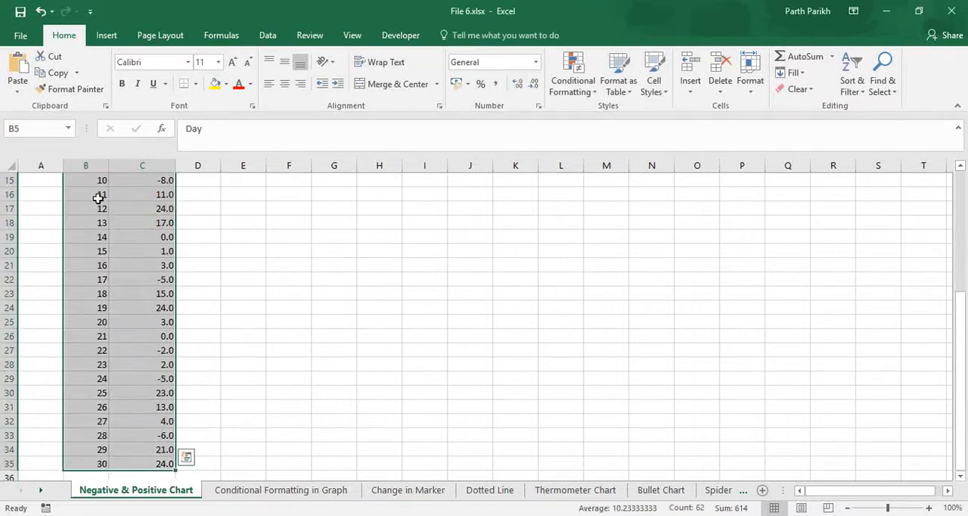
scroll(255, 333, "up", 5)
left_click(93, 249)
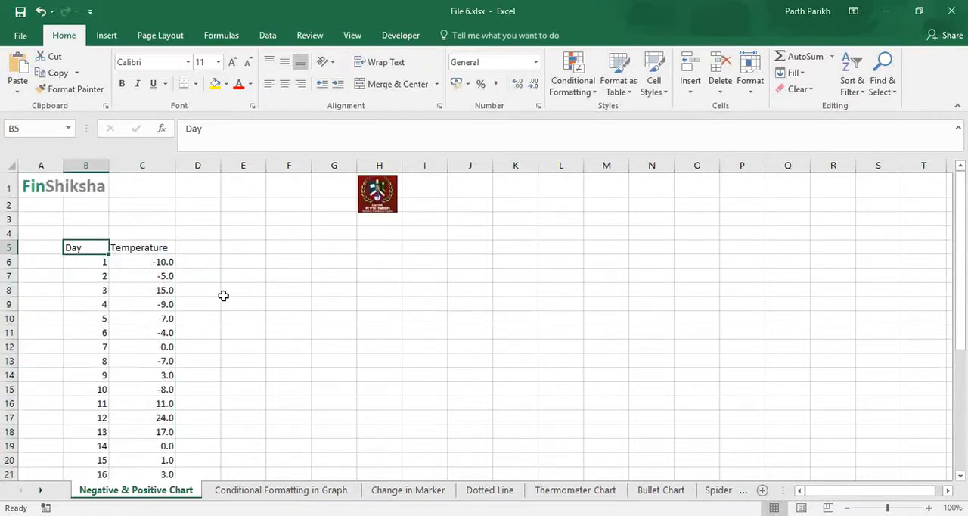
Step: Freeze the rows above row 3 so the logo header stays in view while scrolling through the data
left_click(13, 219)
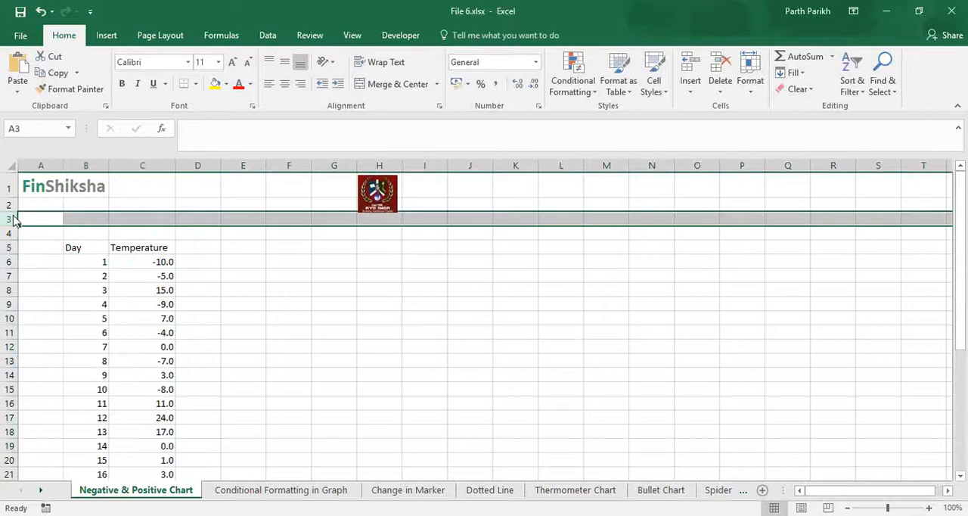
left_click(269, 35)
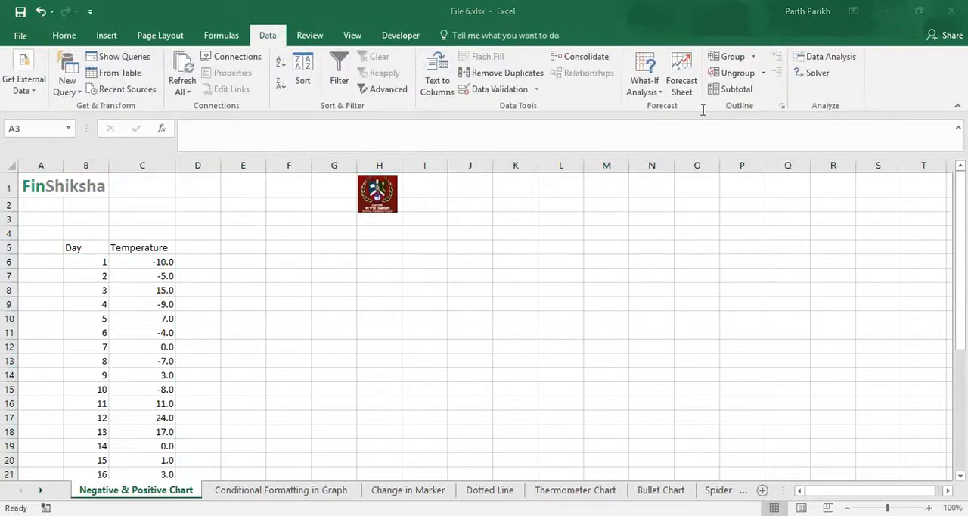
left_click(6, 218)
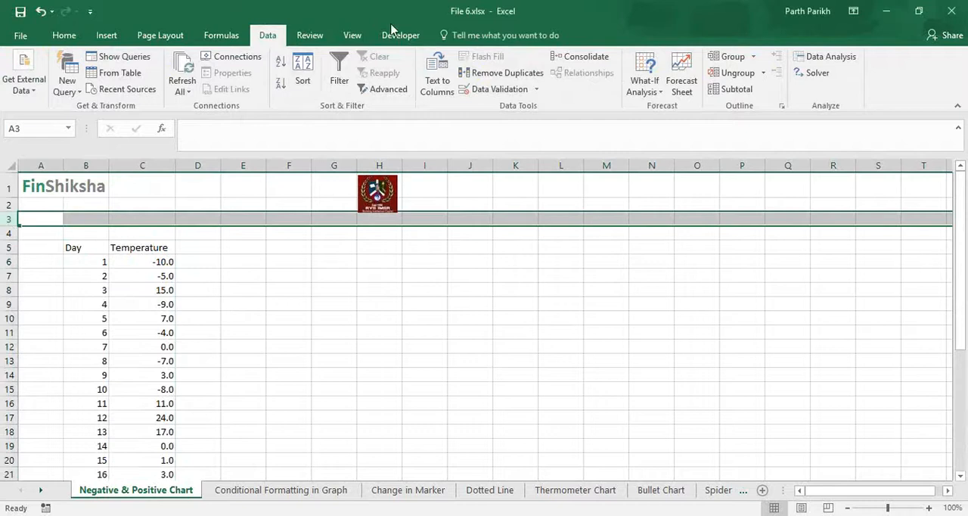
left_click(353, 35)
left_click(463, 91)
left_click(497, 115)
left_click(305, 260)
scroll(304, 264, "down", 1)
scroll(304, 264, "down", 1)
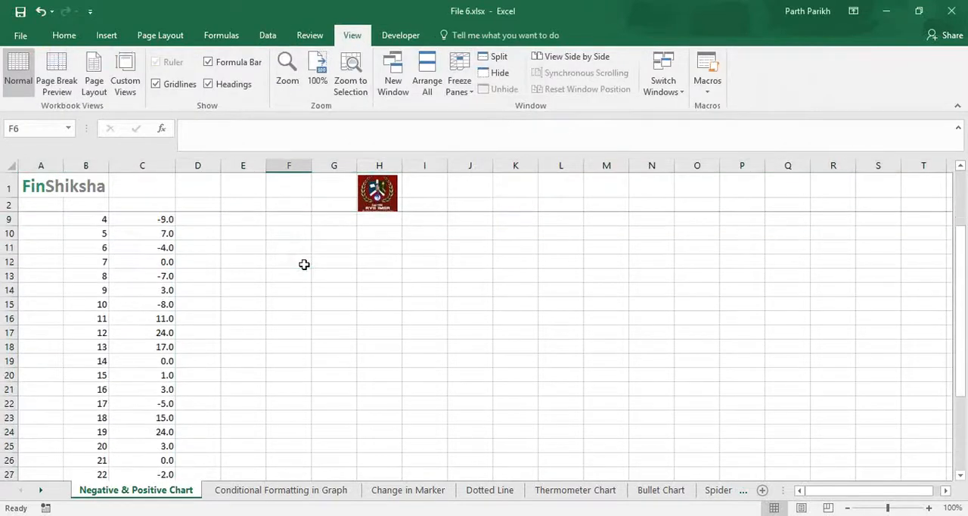
scroll(304, 264, "up", 2)
Step: Insert a 2-D line chart from the Day and Temperature range B5:C35
left_click(97, 250)
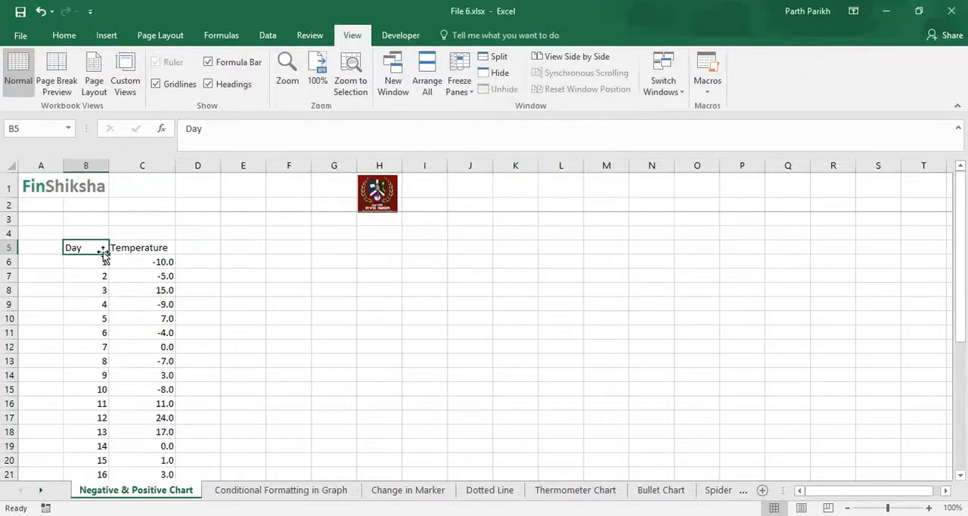
key("shift+Right")
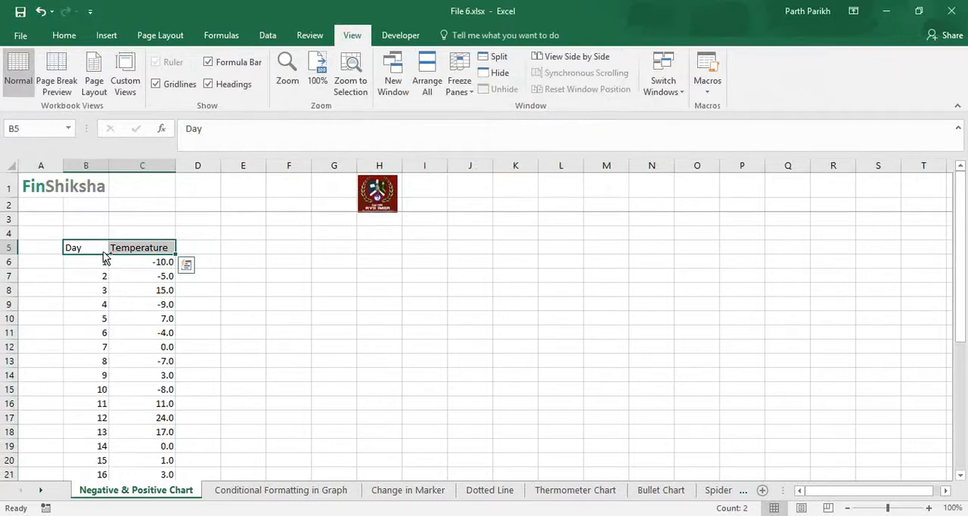
key("ctrl+shift+Down")
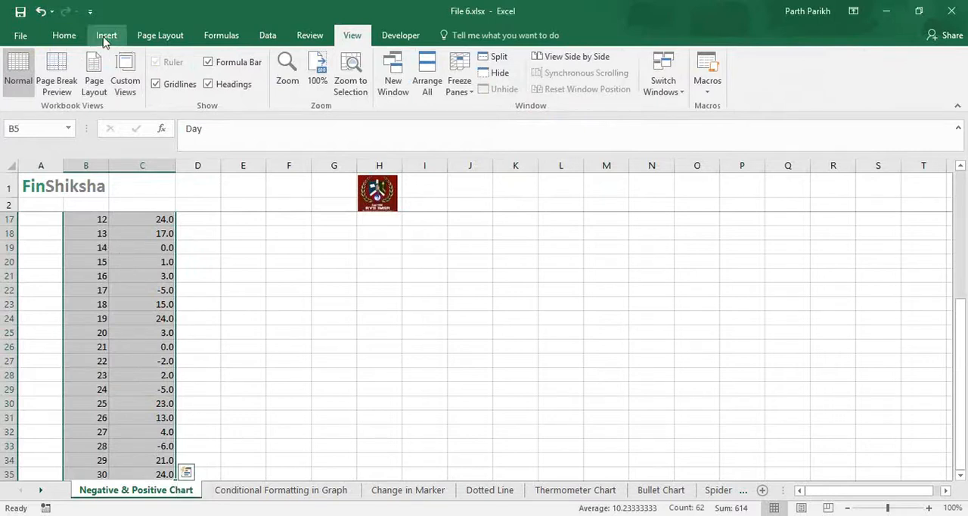
left_click(106, 37)
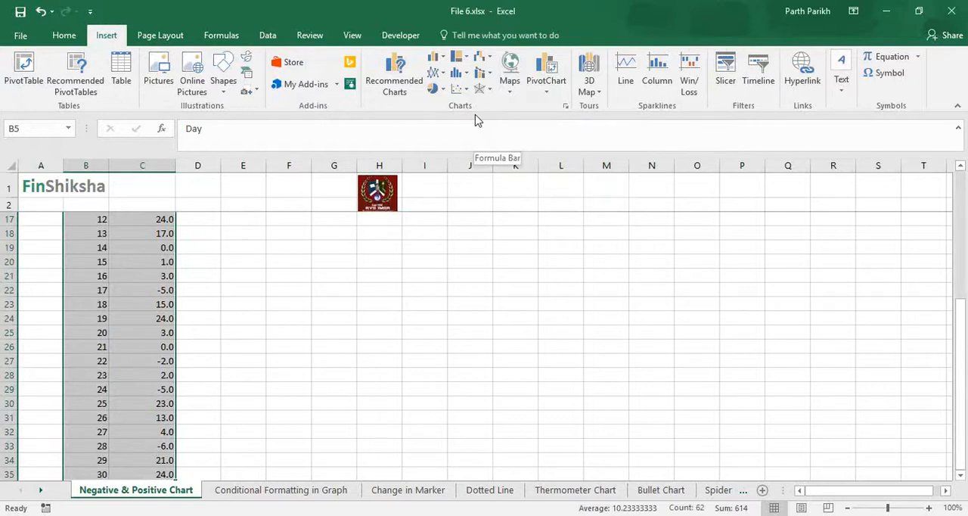
left_click(437, 58)
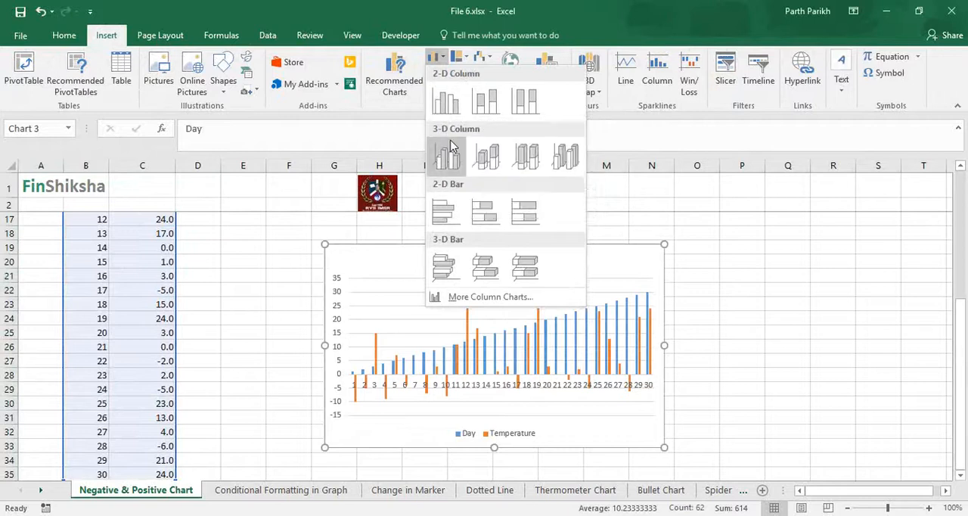
left_click(392, 144)
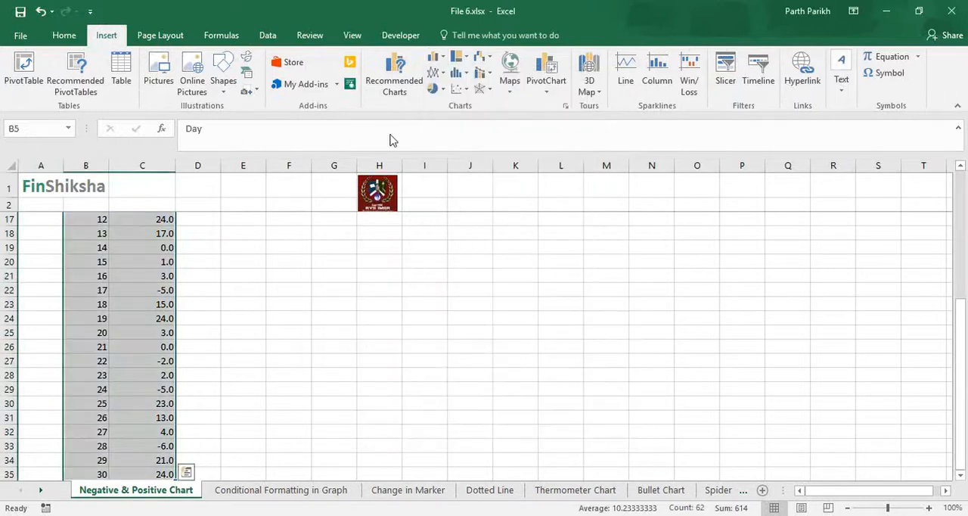
left_click(439, 73)
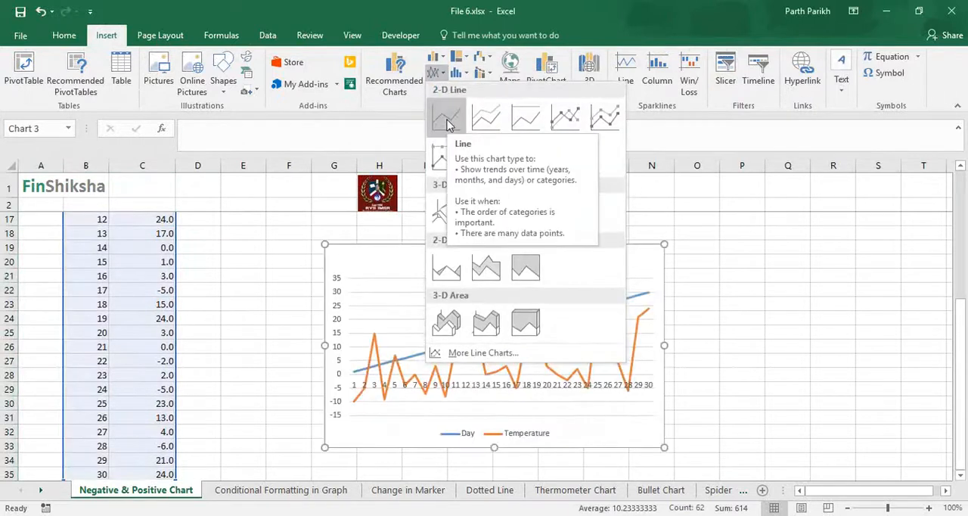
left_click(447, 119)
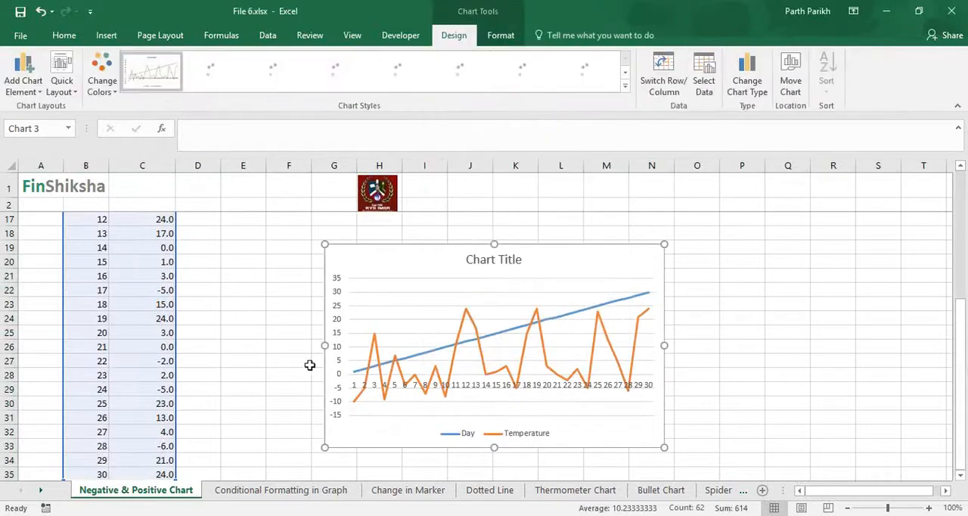
Step: Remove the Day series from the line chart, and delete the chart from the sheet
left_click(552, 324)
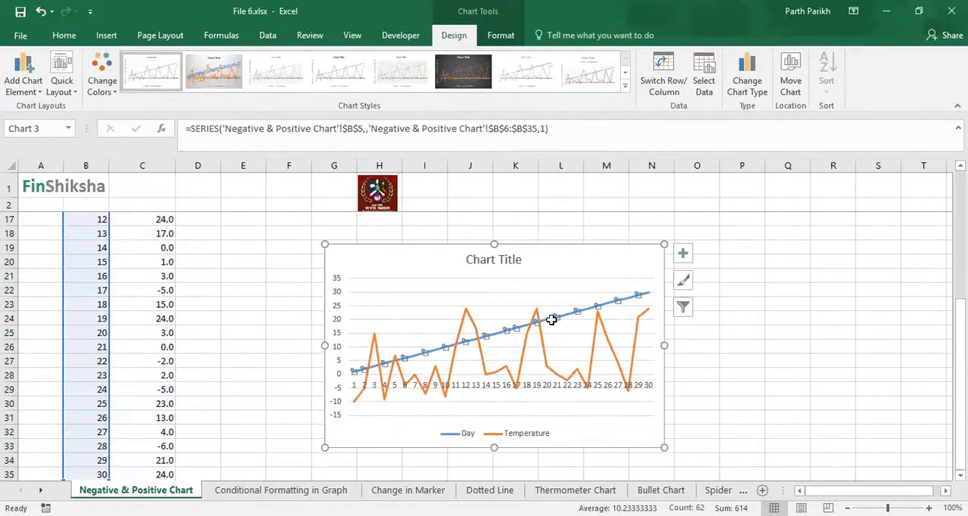
key("Delete")
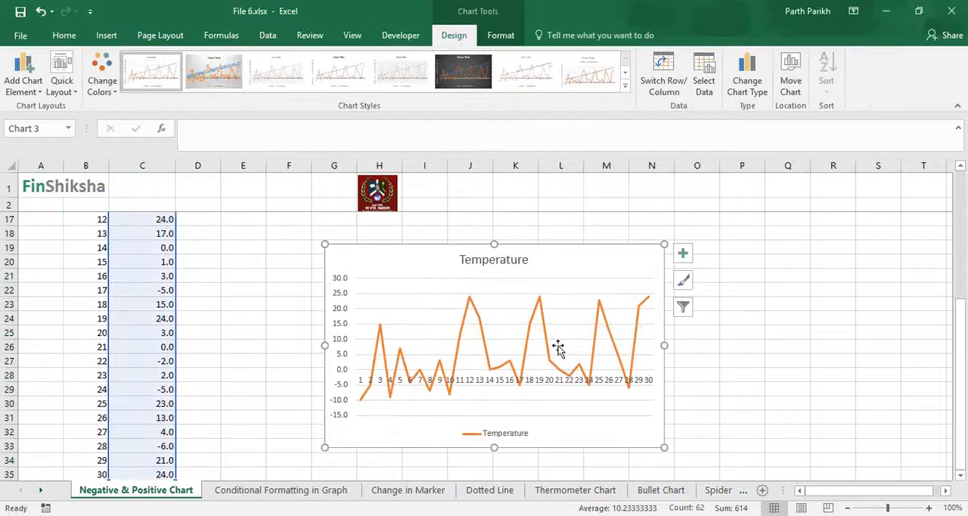
scroll(504, 375, "up", 5)
scroll(505, 376, "down", 3)
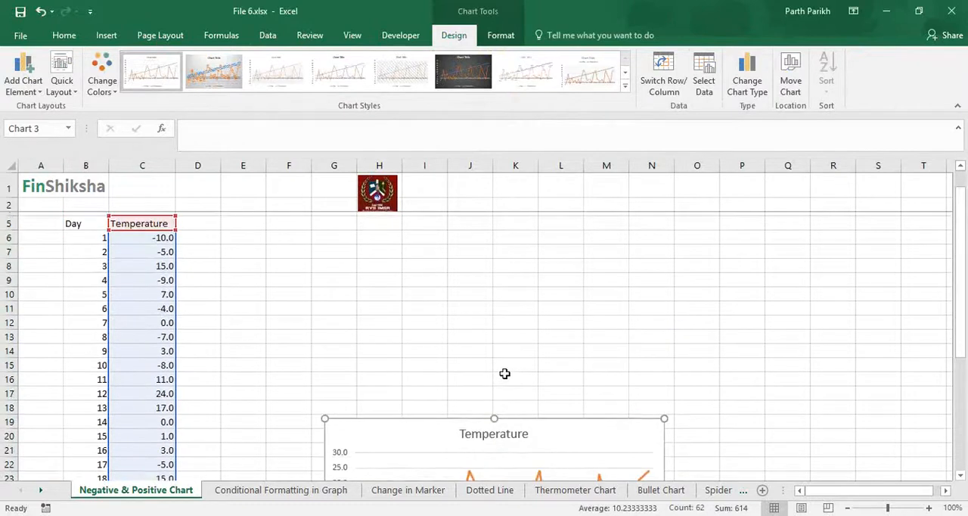
scroll(491, 378, "down", 1)
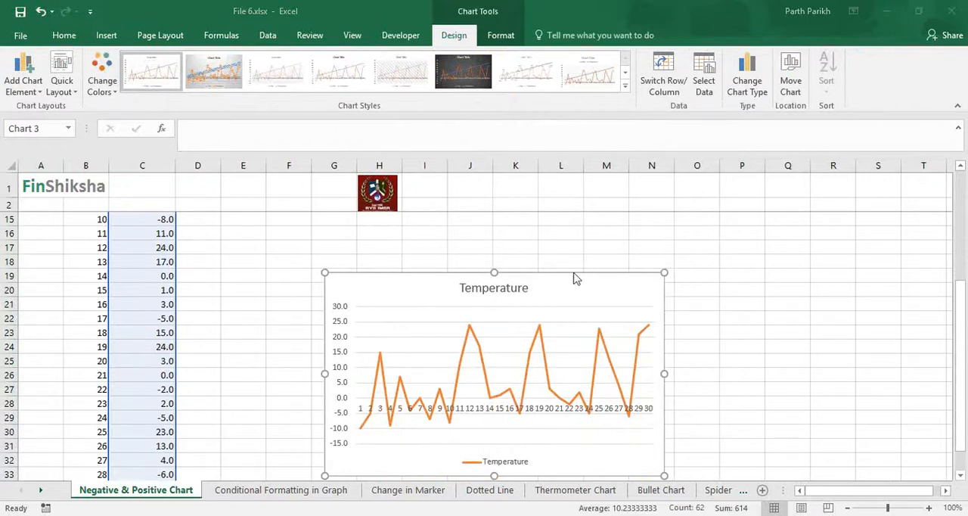
key("Delete")
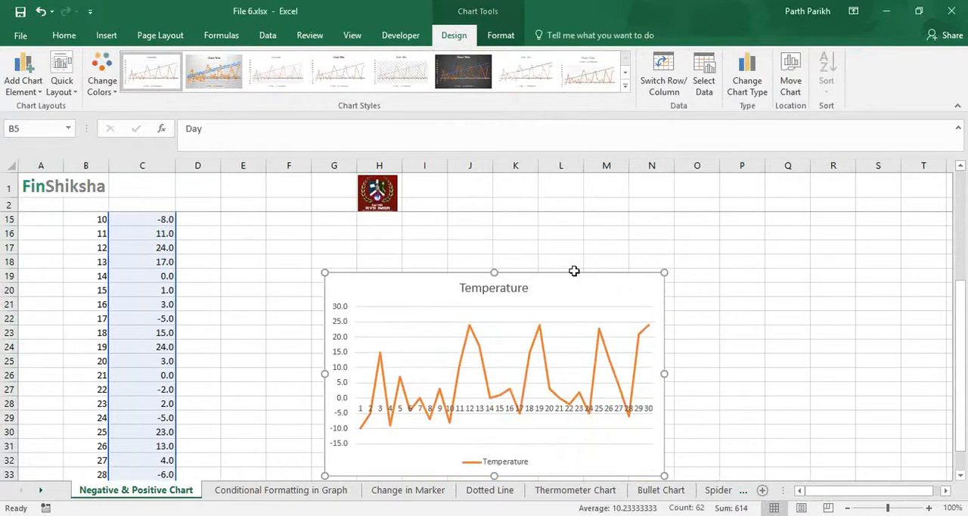
scroll(221, 328, "up", 4)
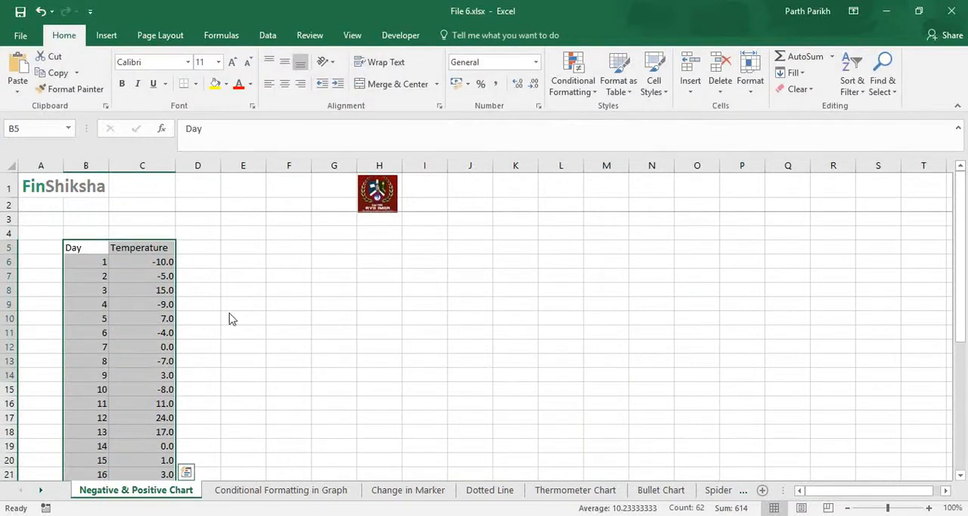
Step: Try a new 2-D line chart of the still-selected Day and Temperature data, and delete it
left_click(104, 36)
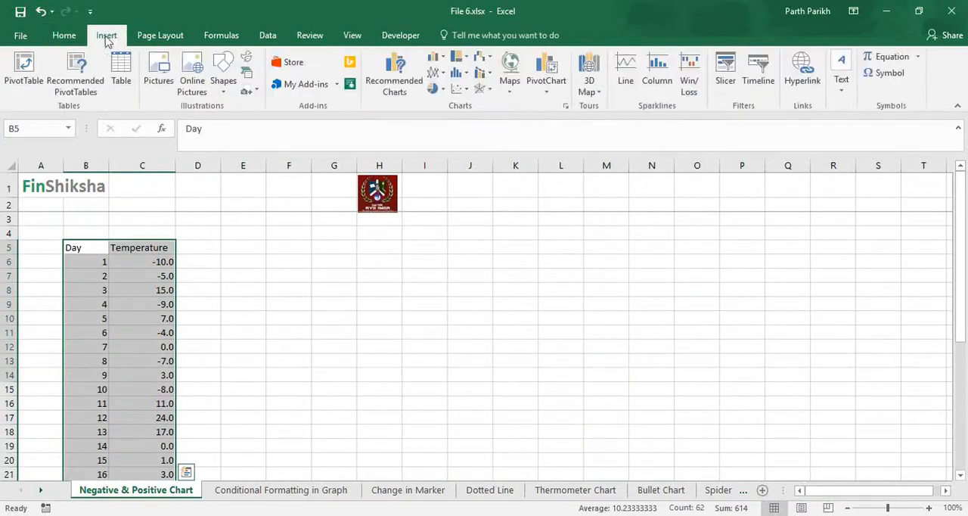
left_click(437, 73)
left_click(444, 107)
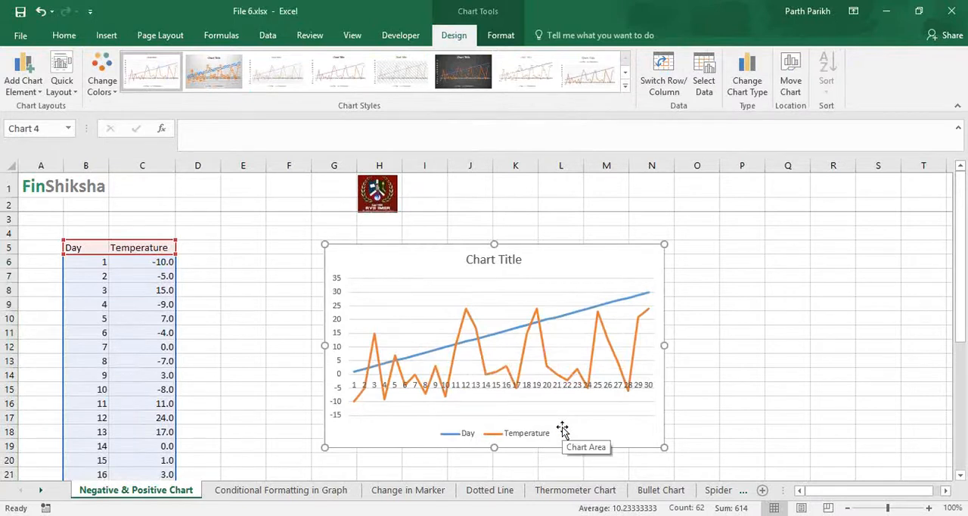
left_click(555, 250)
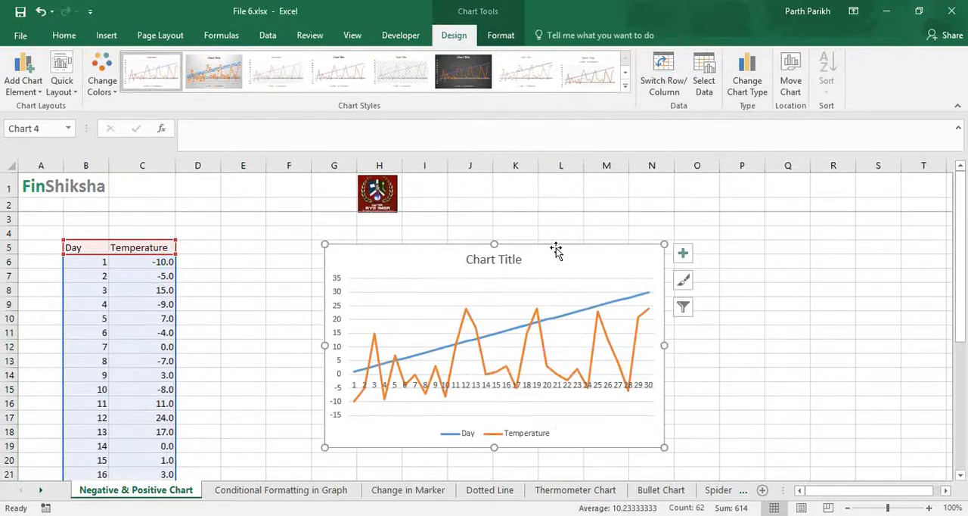
key("Delete")
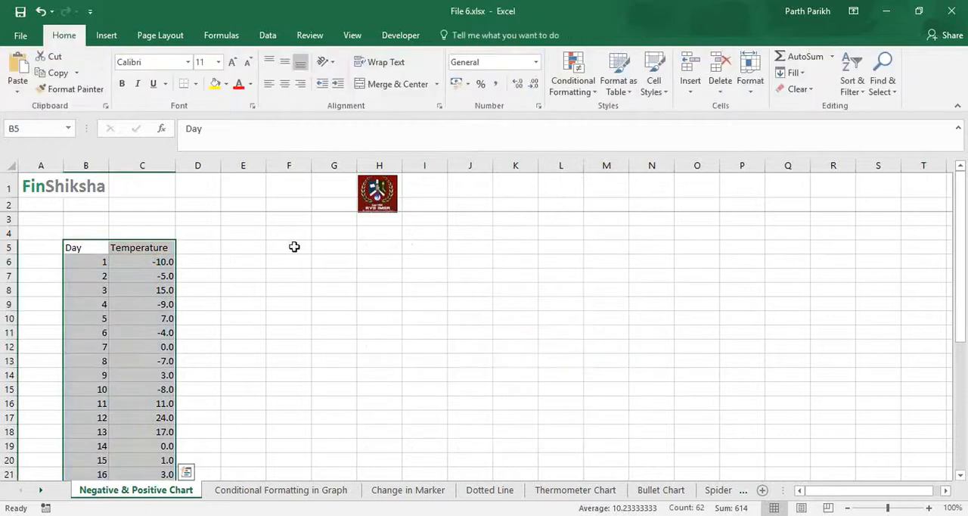
Step: Clear the Day header in cell B5 and select the table range B5:C35
left_click(91, 247)
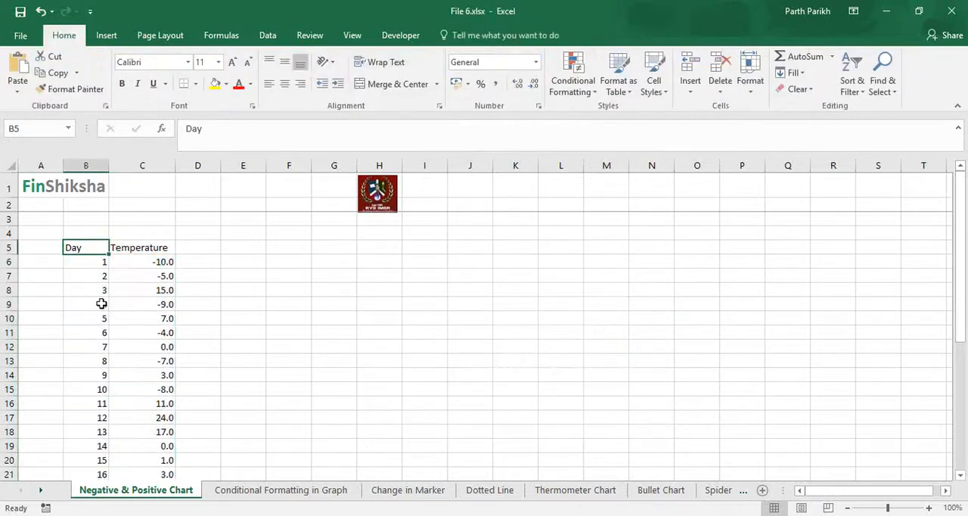
key("Delete")
key("shift+Right")
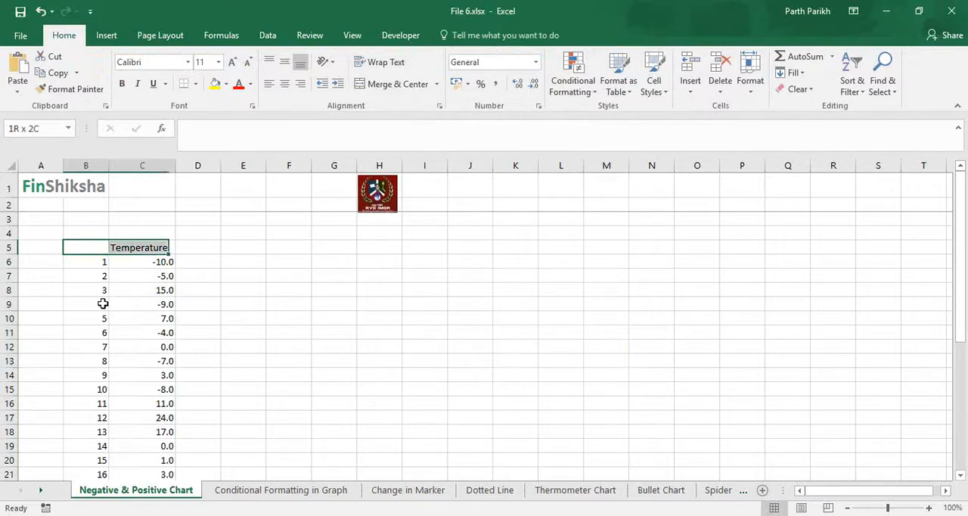
key("shift+Down")
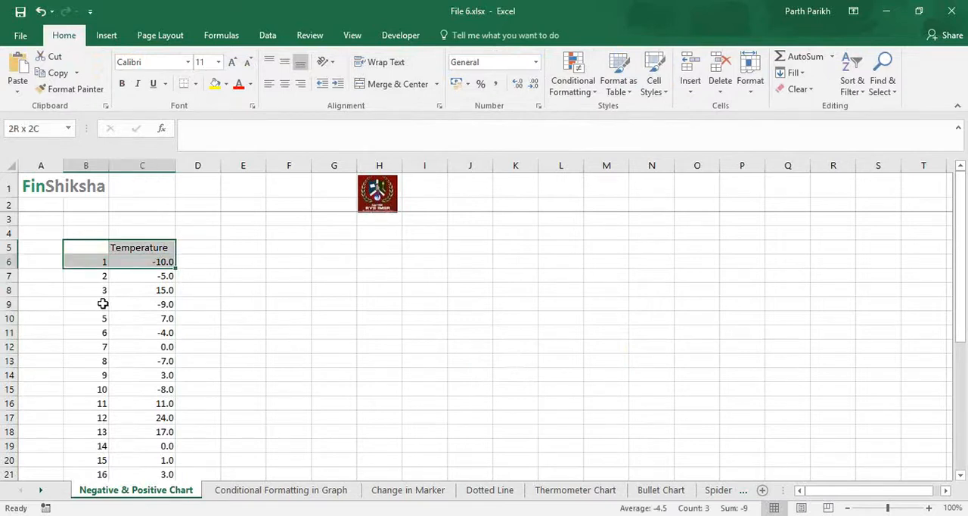
key("ctrl+shift+Down")
key("ctrl+shift+Down")
key("ctrl+shift+Up")
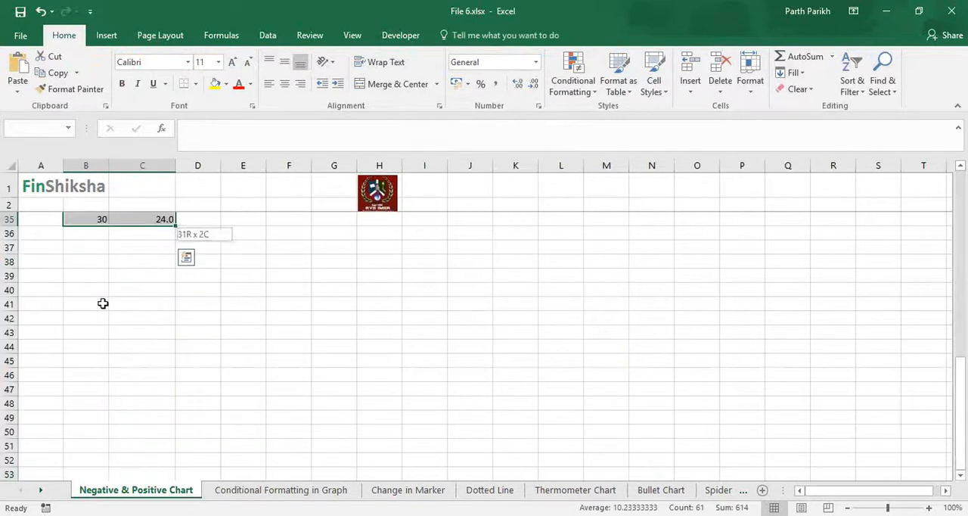
Step: Insert a basic 2-D line chart from the selected range B5:C35 with the blank day header
left_click(113, 36)
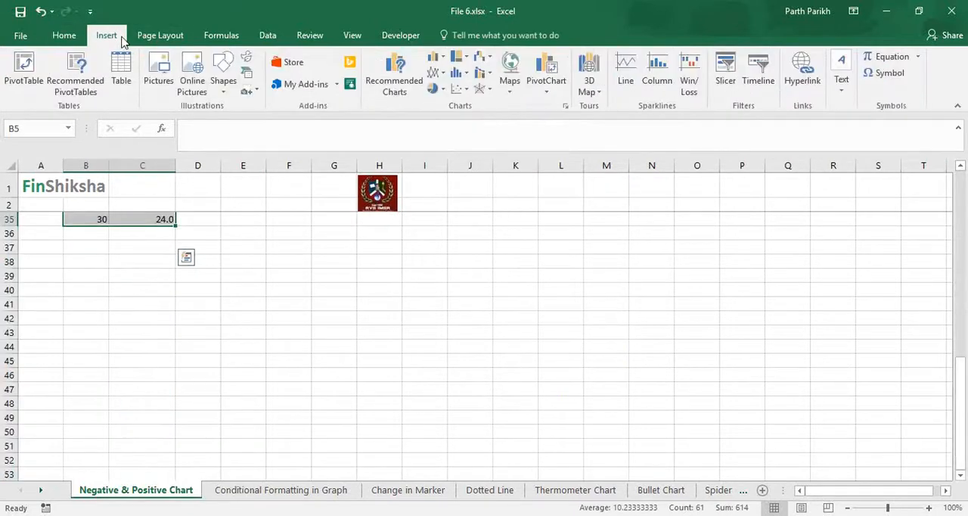
left_click(444, 73)
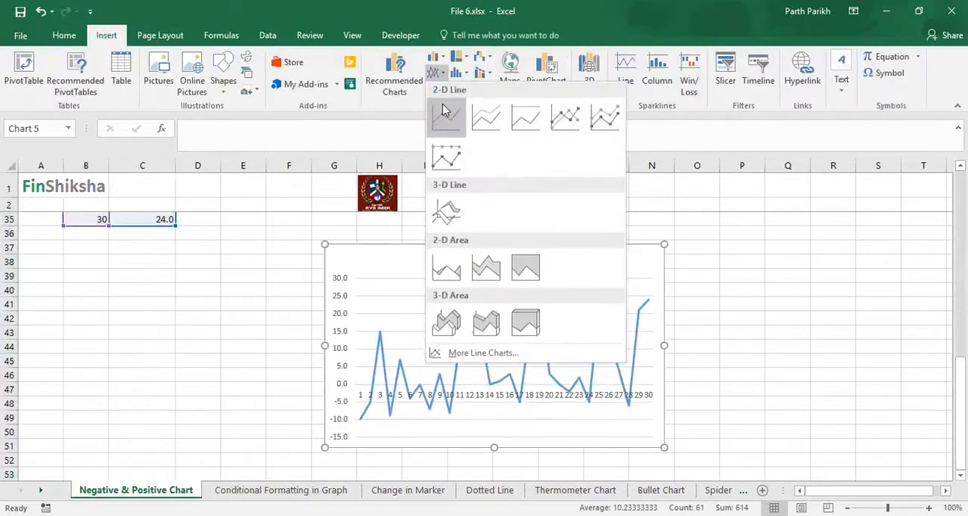
left_click(443, 106)
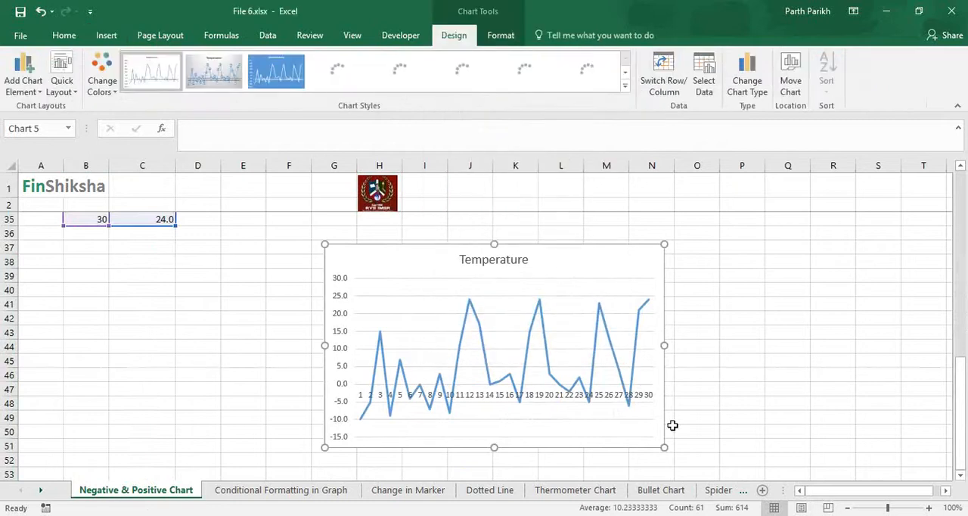
scroll(673, 425, "up", 10)
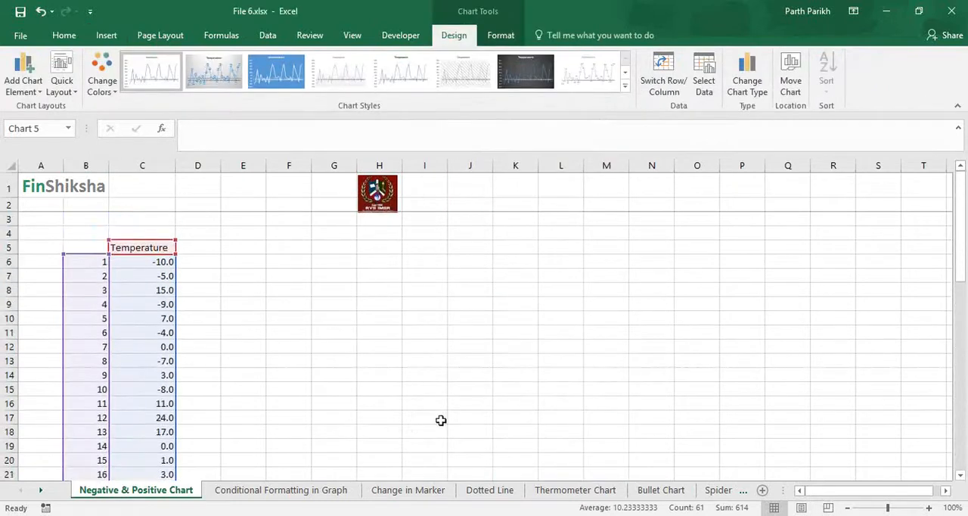
scroll(442, 420, "down", 7)
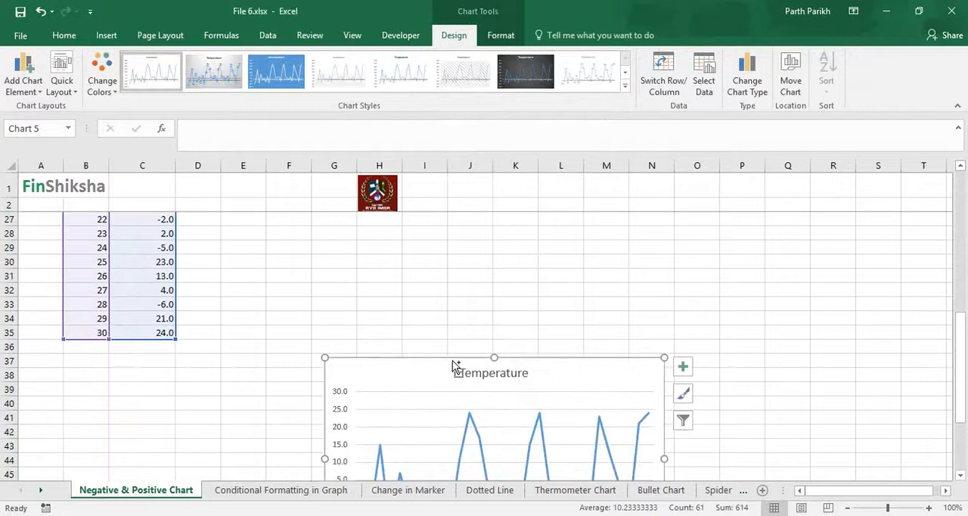
Step: Cut the Temperature line chart, paste it near the start of the data, and position it beside the table from about cell E5
key("Delete")
scroll(451, 358, "up", 7)
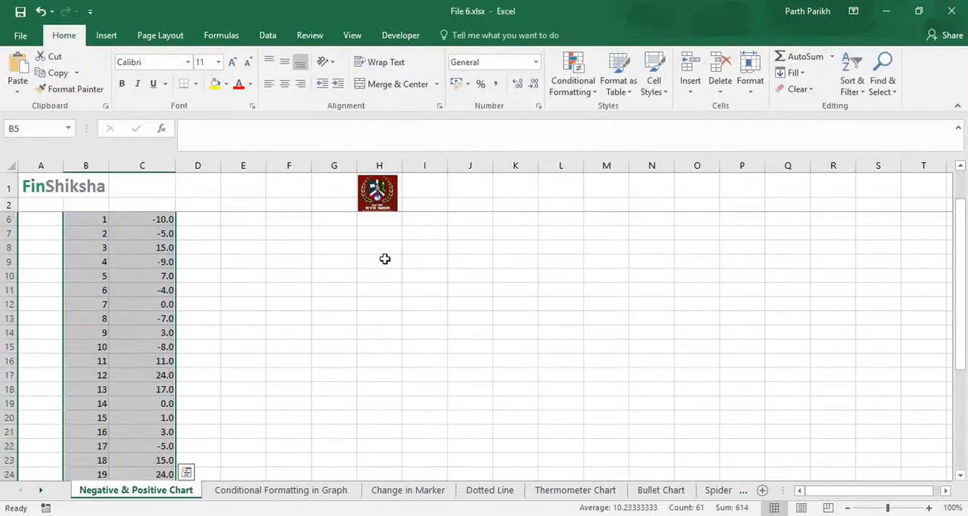
left_click(384, 259)
key("ctrl+v")
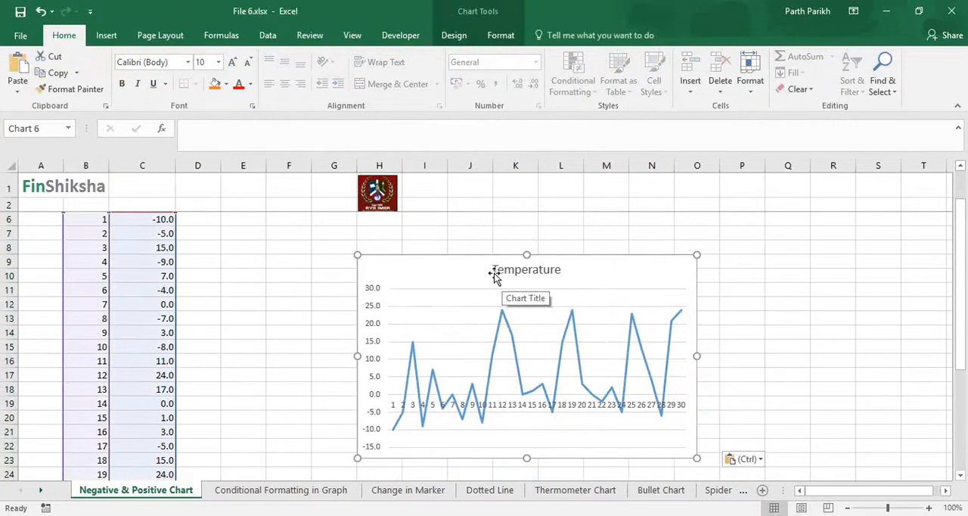
scroll(541, 289, "up", 1)
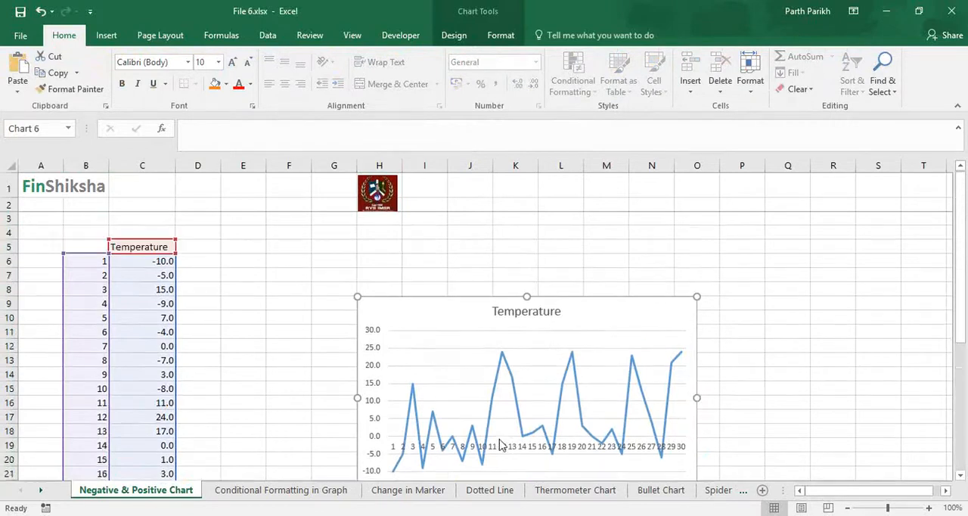
left_click_drag(424, 293, 298, 252)
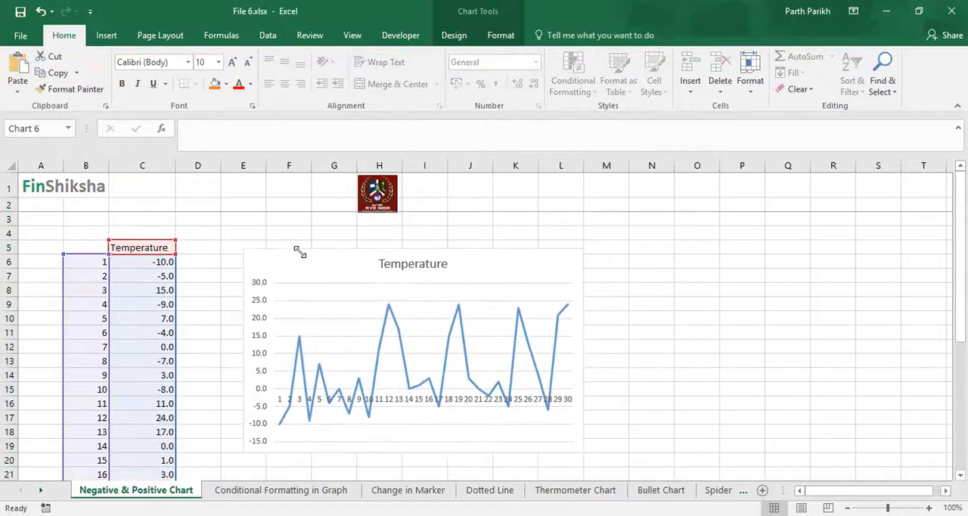
Step: Enter the header "Days" in cell B5 above the day numbers
left_click(173, 247)
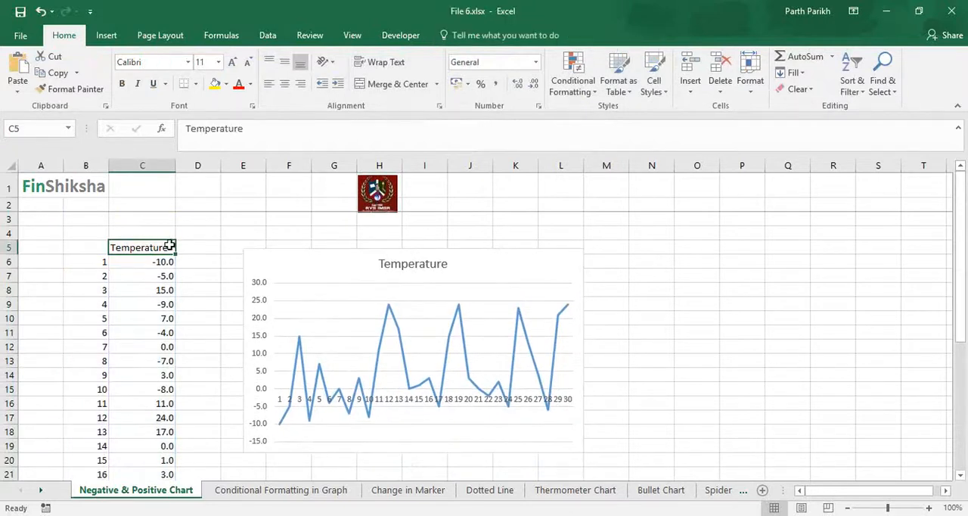
left_click(82, 245)
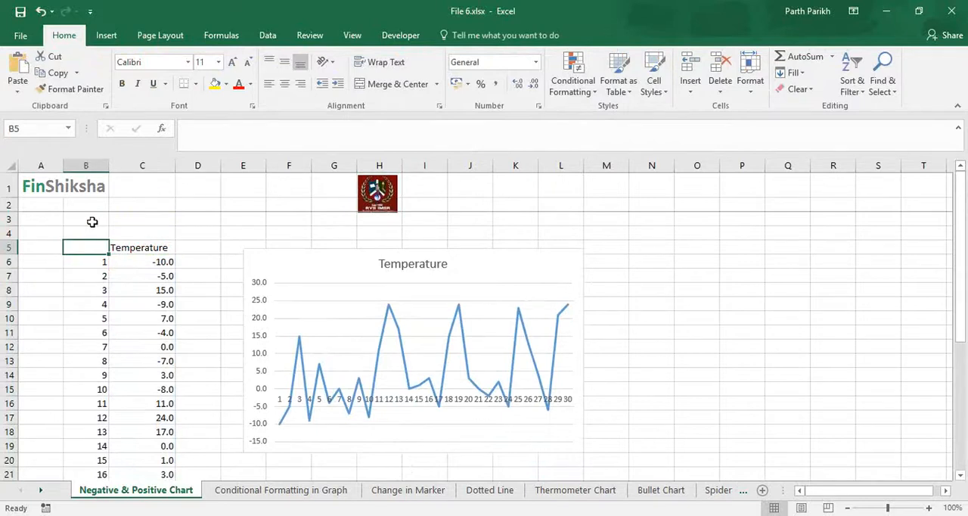
type("Days")
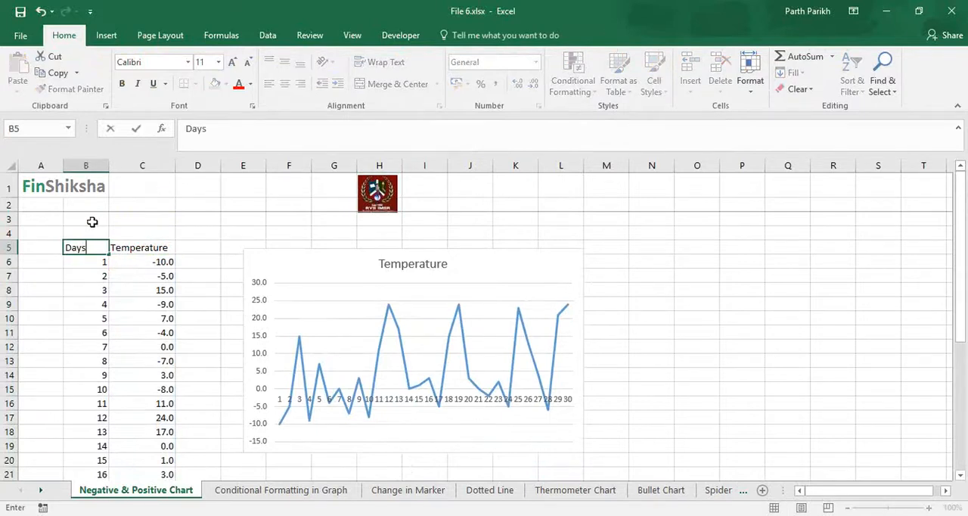
key("Return")
Step: Insert a second 2-D line chart from B5:C35 with both headers and place it directly below the first chart for comparison
key("Up")
key("shift+Right")
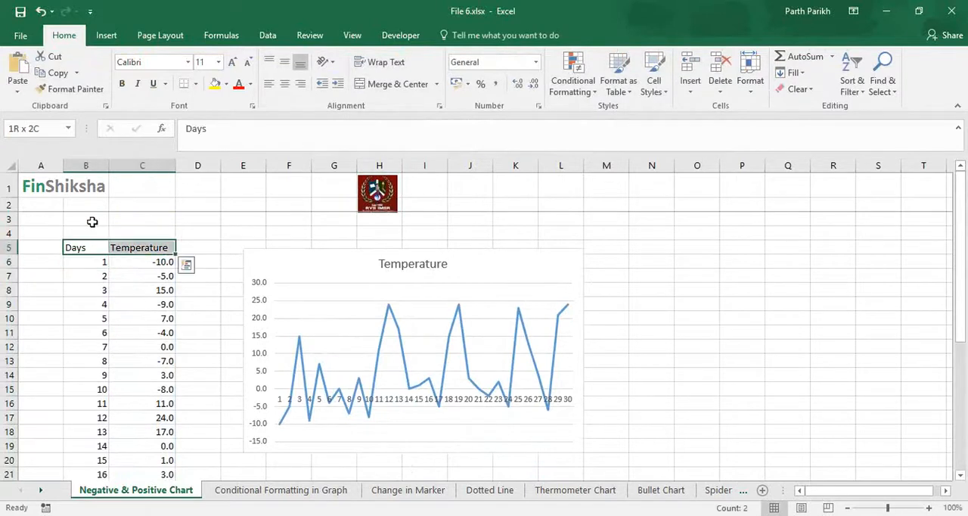
key("ctrl+shift+Down")
left_click(106, 37)
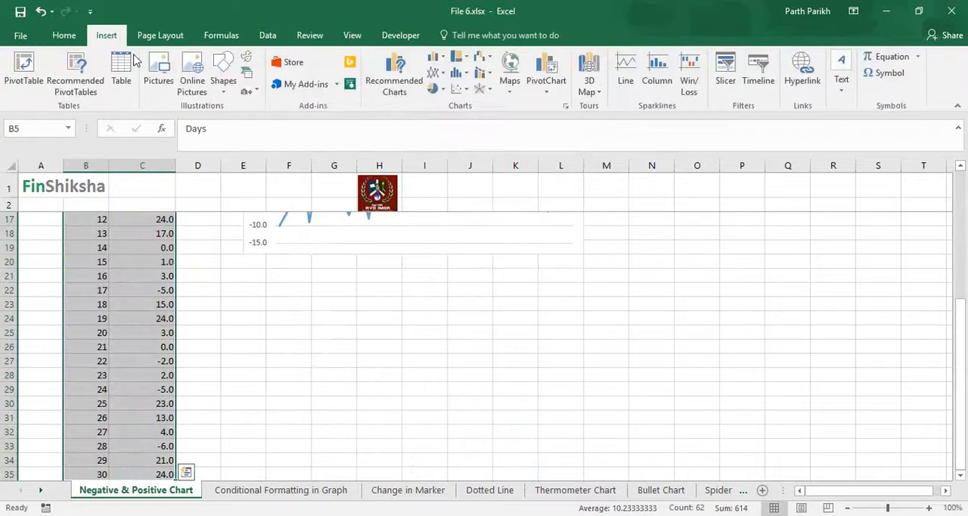
left_click(436, 73)
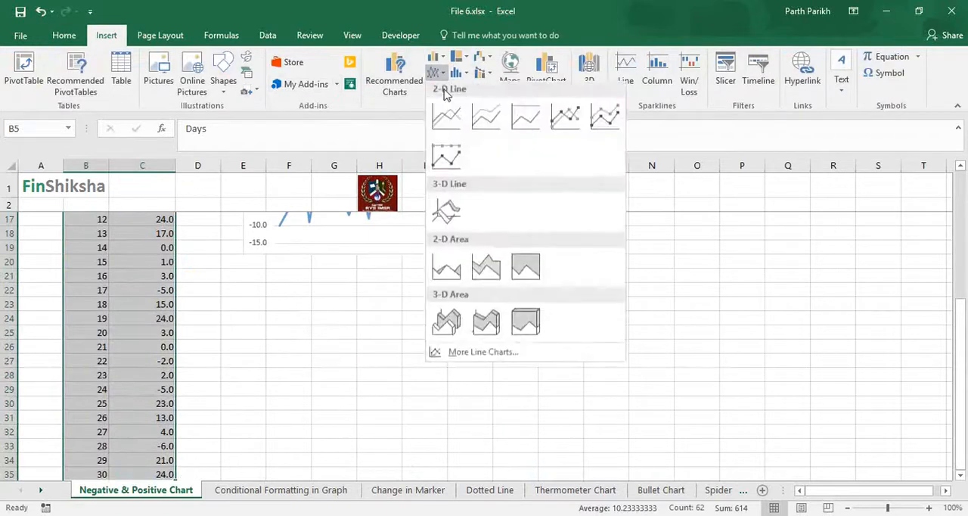
left_click(443, 110)
left_click_drag(461, 259, 380, 269)
scroll(380, 268, "up", 3)
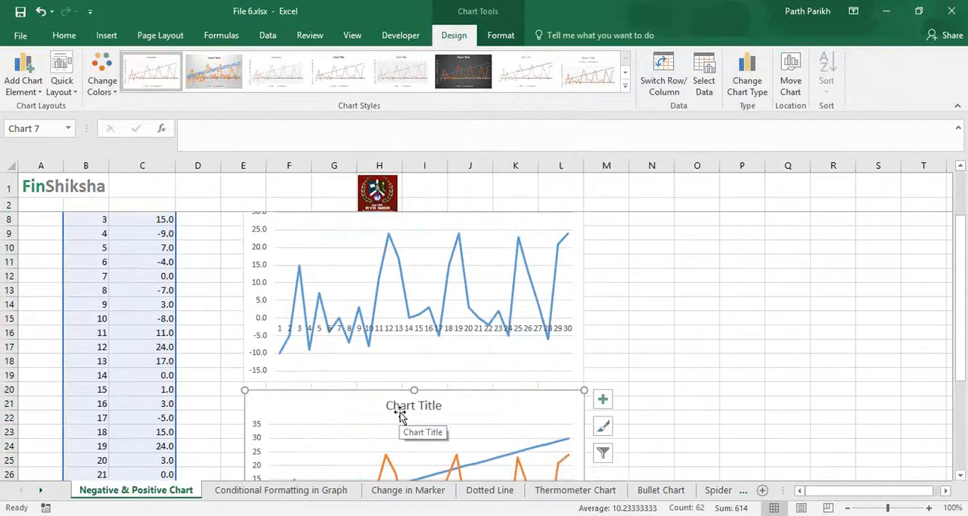
scroll(399, 414, "down", 2)
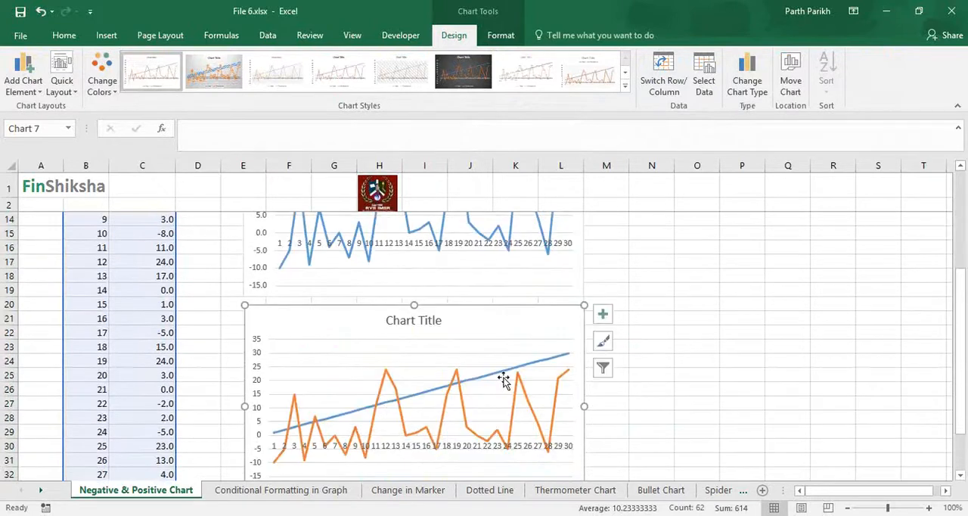
mouse_move(506, 378)
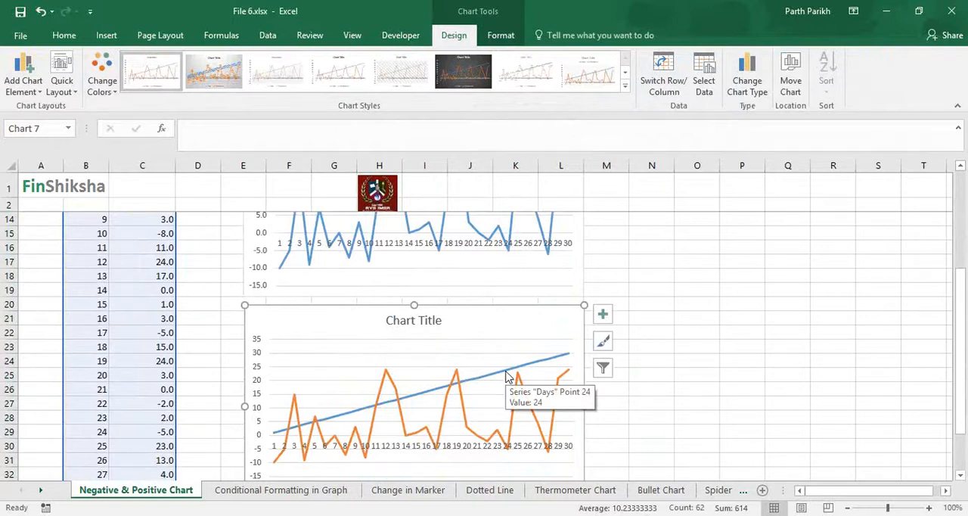
Step: Clear the Days header from cell B5
scroll(400, 381, "up", 4)
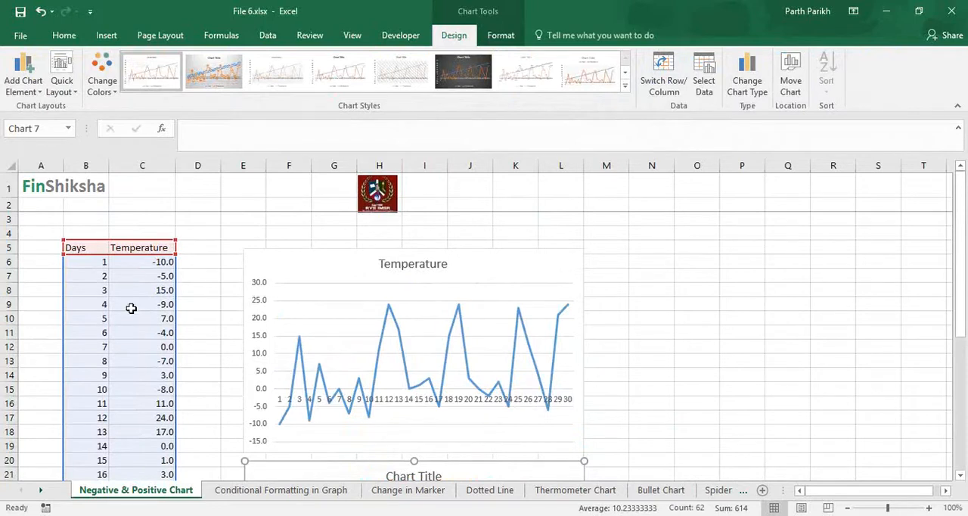
left_click(99, 247)
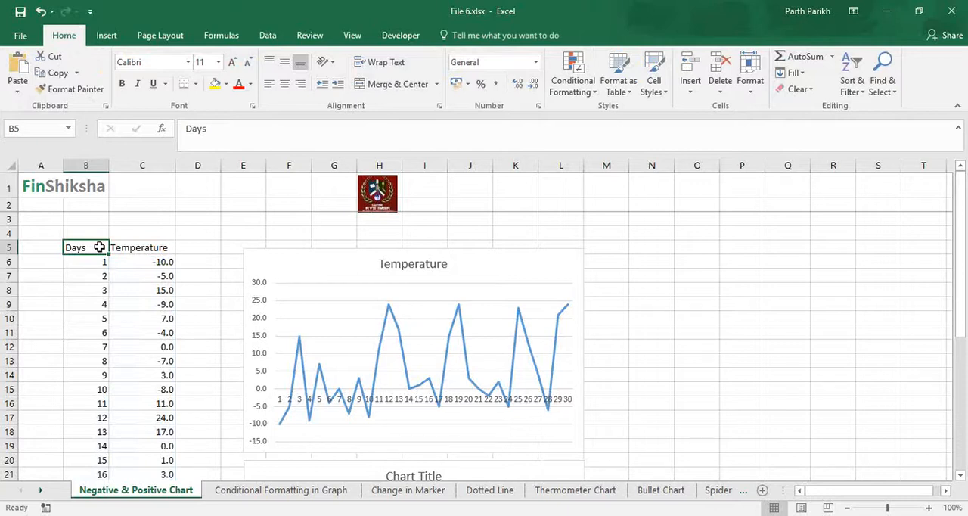
key("Delete")
Step: Insert a 2-D clustered column chart from B5:C35 and apply the second preset chart style, which includes data labels
key("shift+Down")
key("shift+Right")
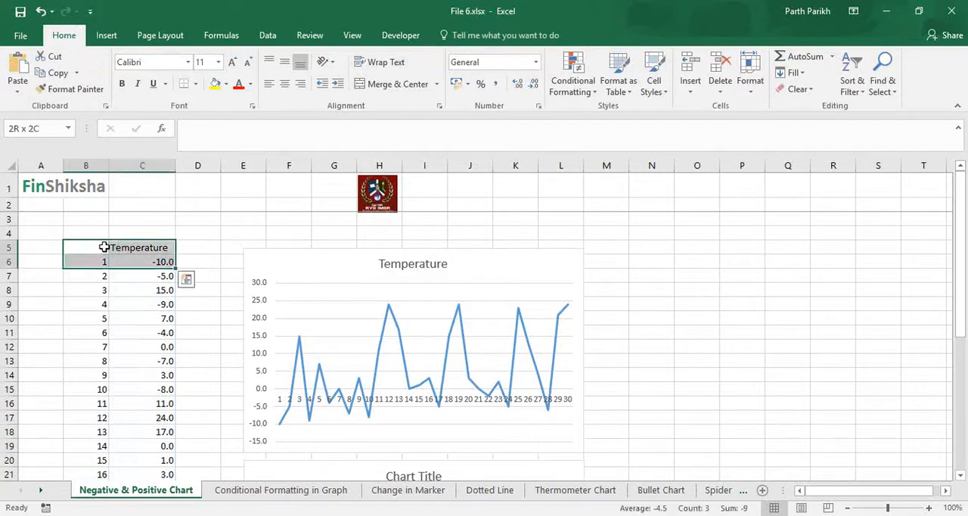
key("ctrl+shift+Down")
left_click(114, 38)
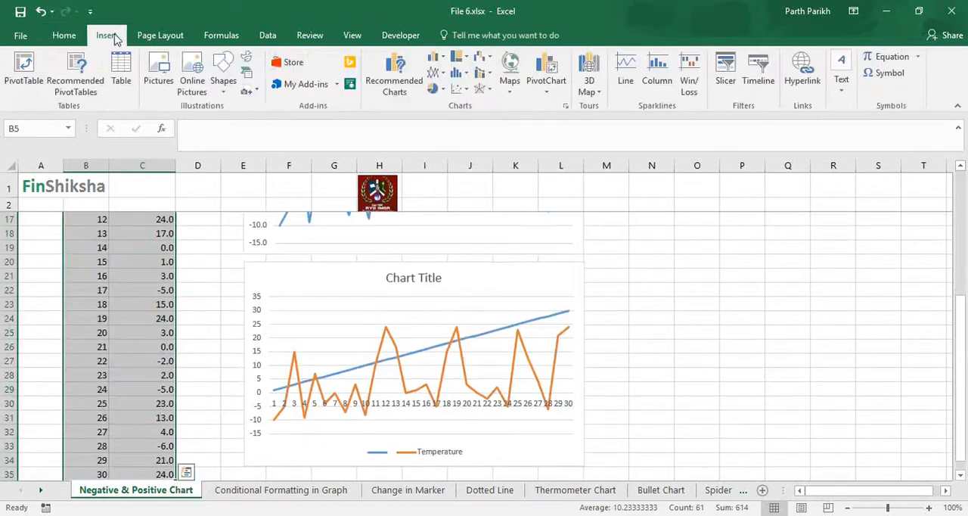
left_click(437, 58)
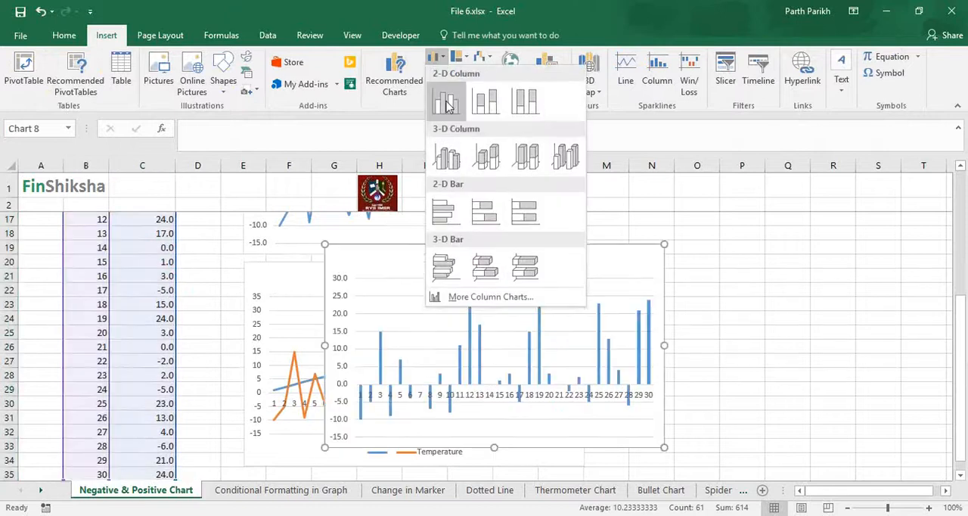
left_click(447, 104)
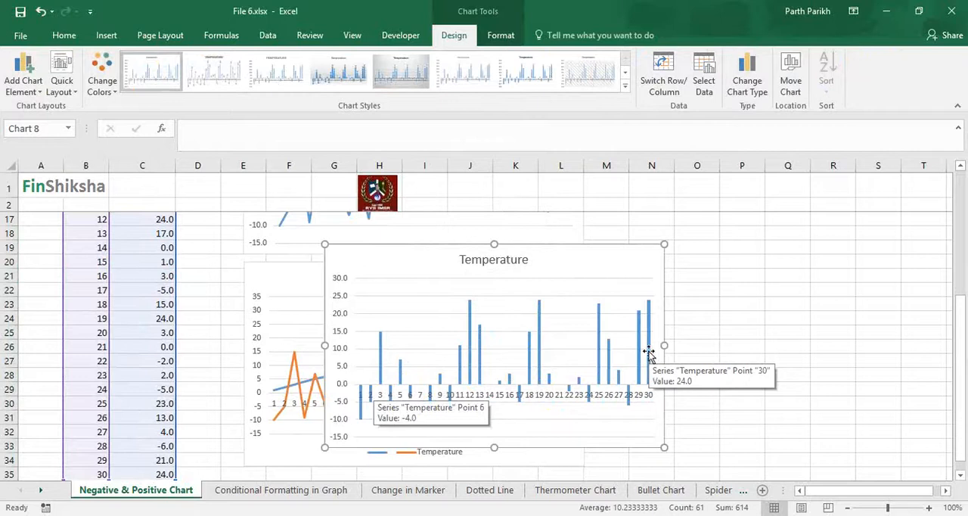
left_click(214, 73)
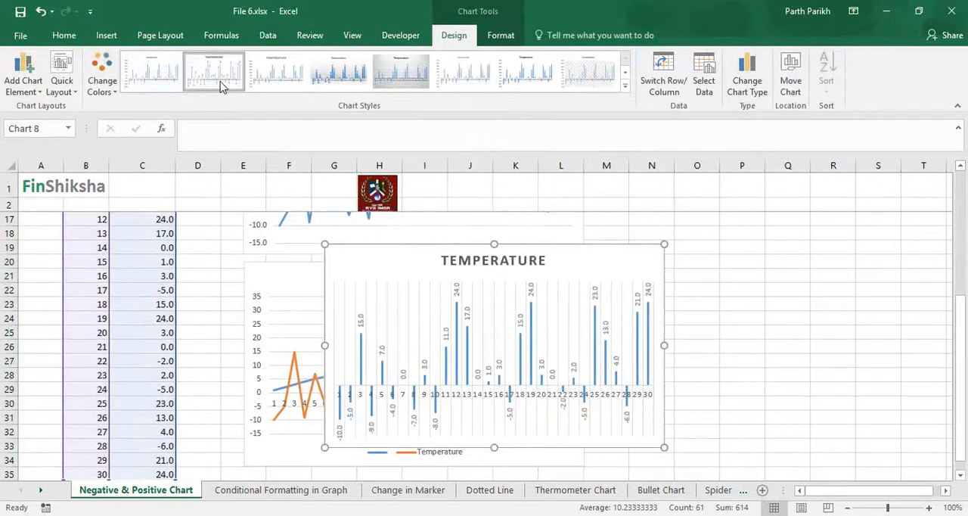